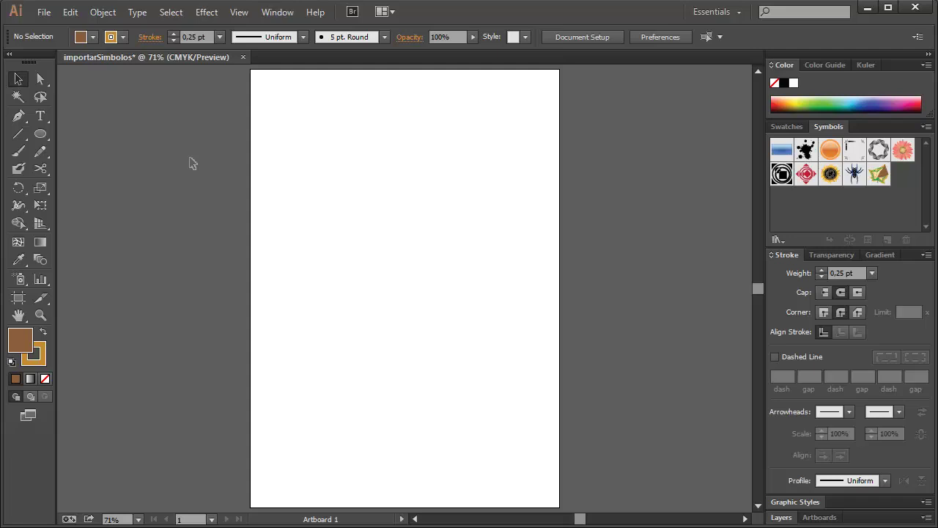
- Show the basic perspective grid, then hide it again
key(v)
click(41, 190)
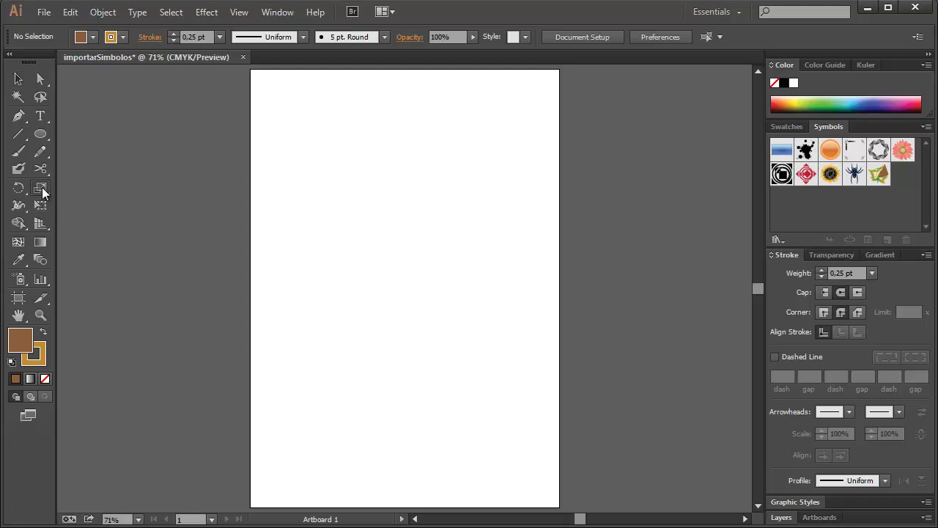
click(39, 224)
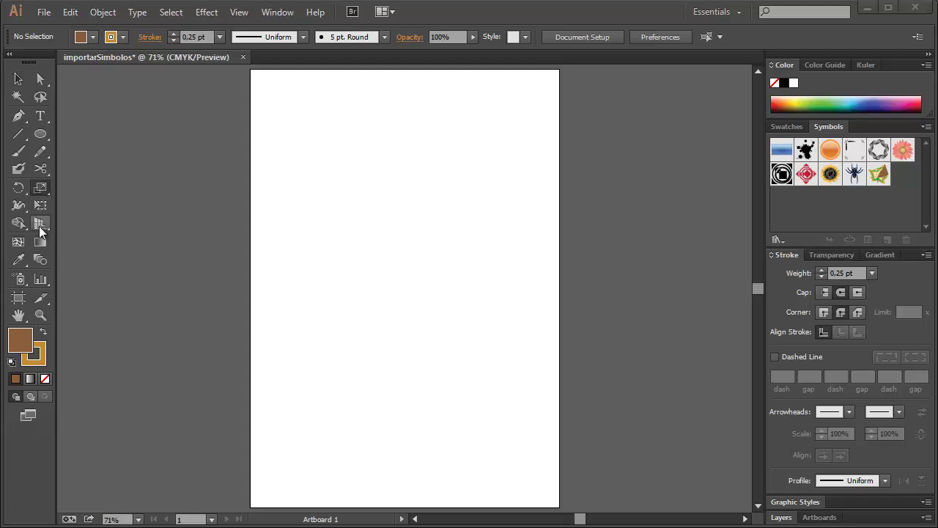
click(70, 223)
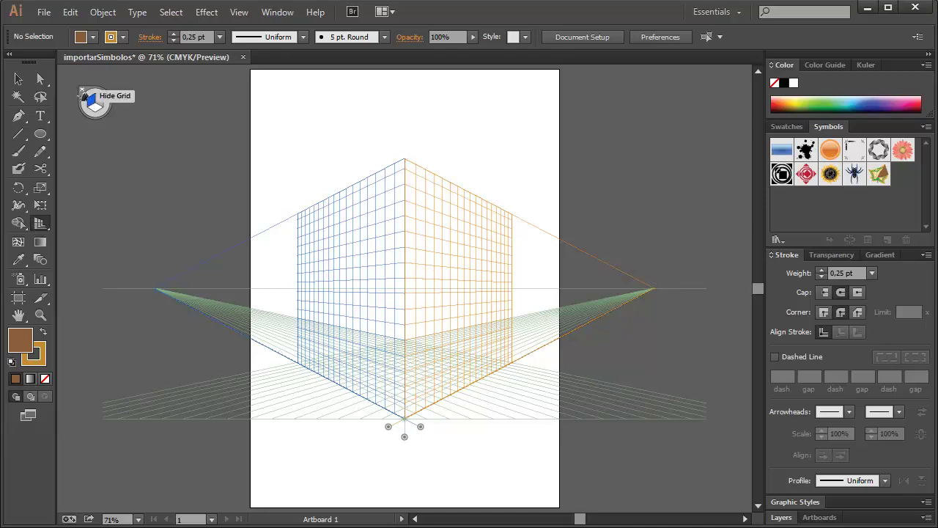
click(82, 91)
- Close the importarSimbolos document, discarding its unsaved changes
click(243, 57)
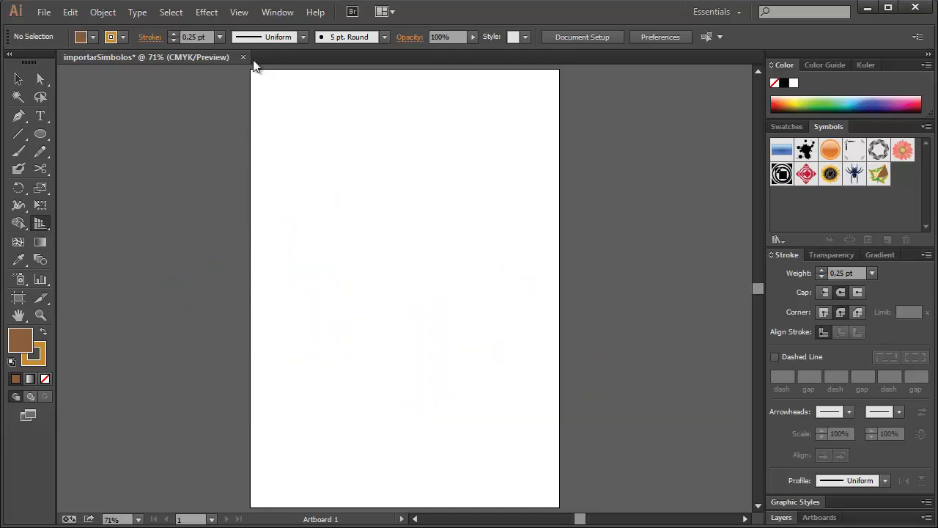
click(555, 296)
key(ctrl+n)
- Create the new document with width and height both set to 10 cm
click(396, 209)
text(10)
key(Tab)
text(10)
key(Tab)
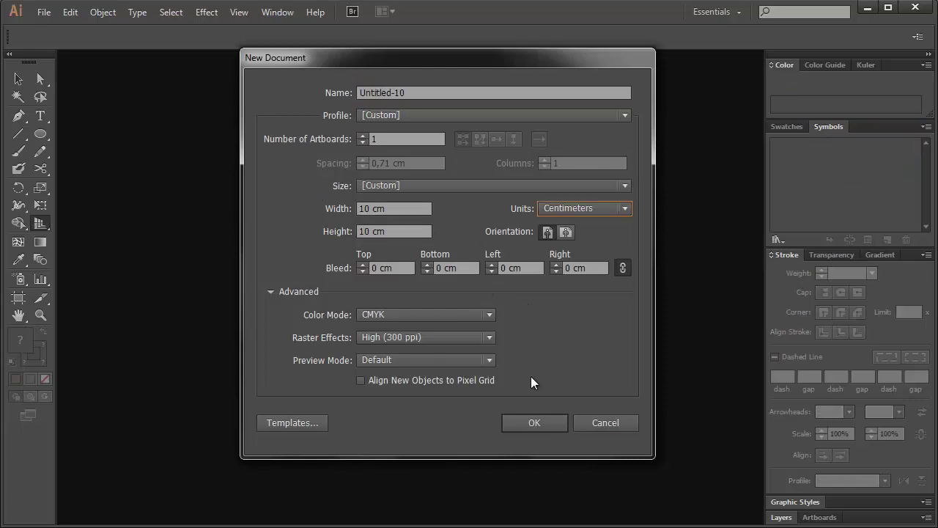
click(529, 425)
key(v)
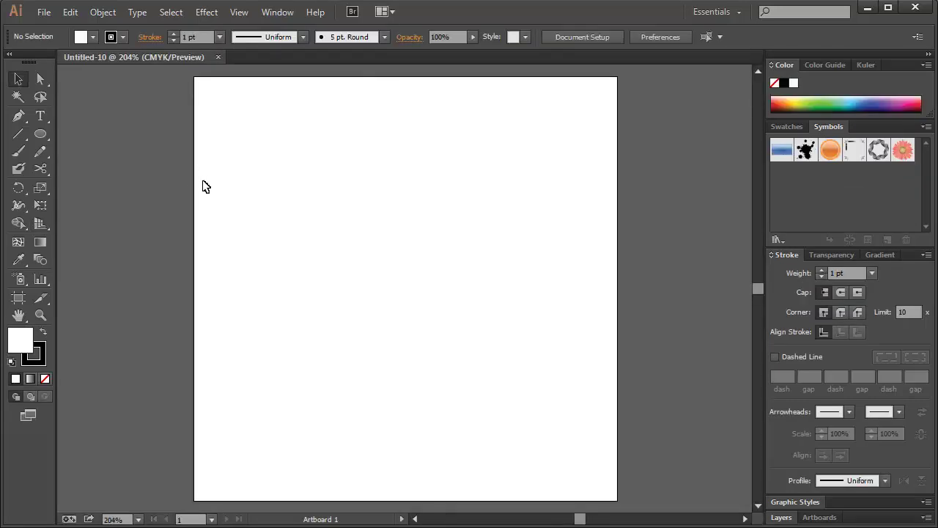
- Turn on the two-point perspective grid and zoom out to 66.67% to see it whole
click(44, 226)
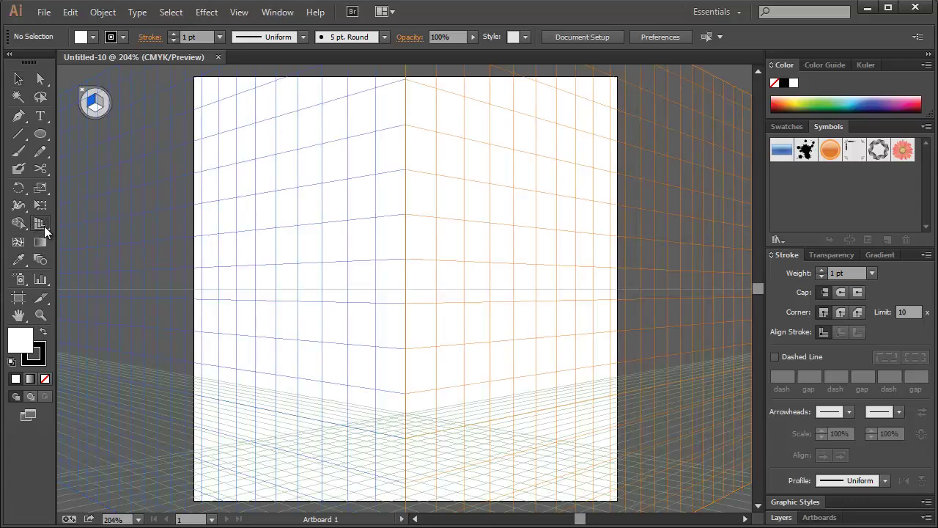
key(ctrl+minus)
key(ctrl+minus)
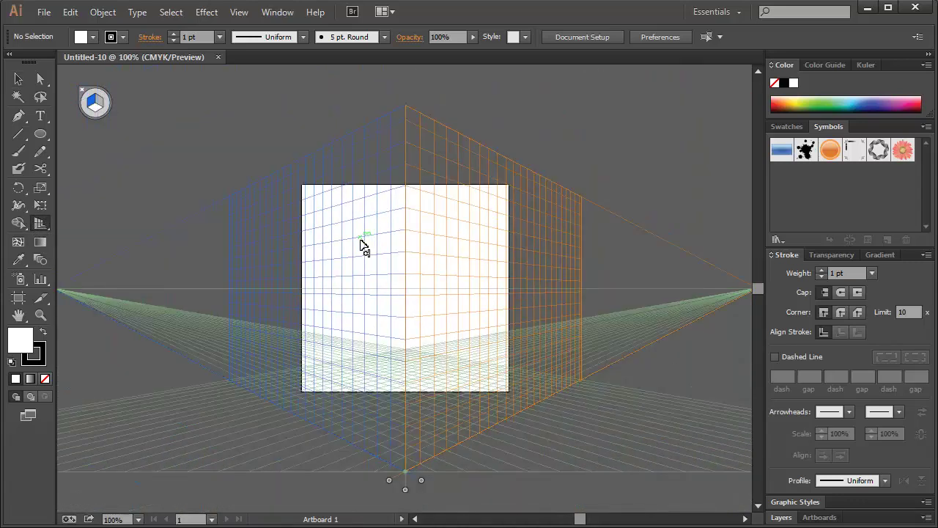
key(ctrl+minus)
key(ctrl+plus)
key(ctrl+minus)
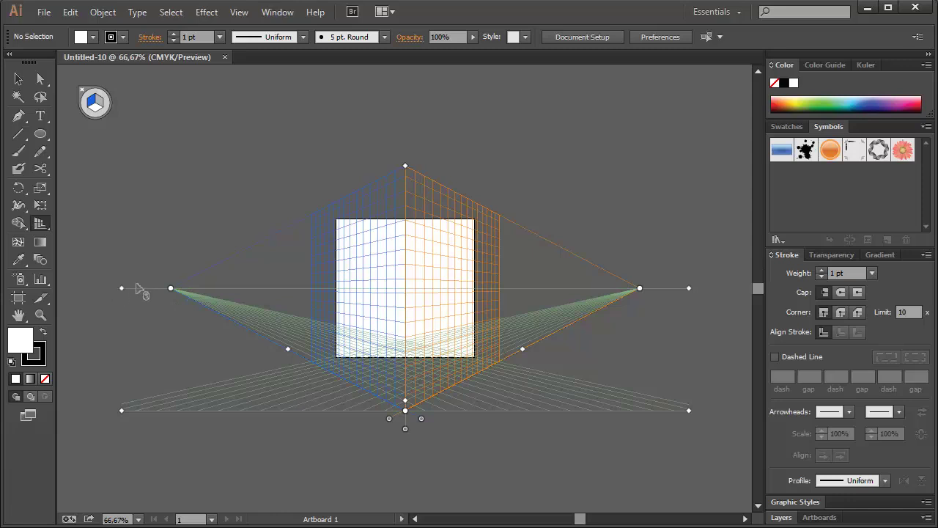
- Raise the horizon, extend the vertical planes upward, pull in the left extent and raise the ground level
mouse_move(123, 292)
mouse_down()
mouse_move(133, 296)
mouse_move(126, 337)
mouse_up()
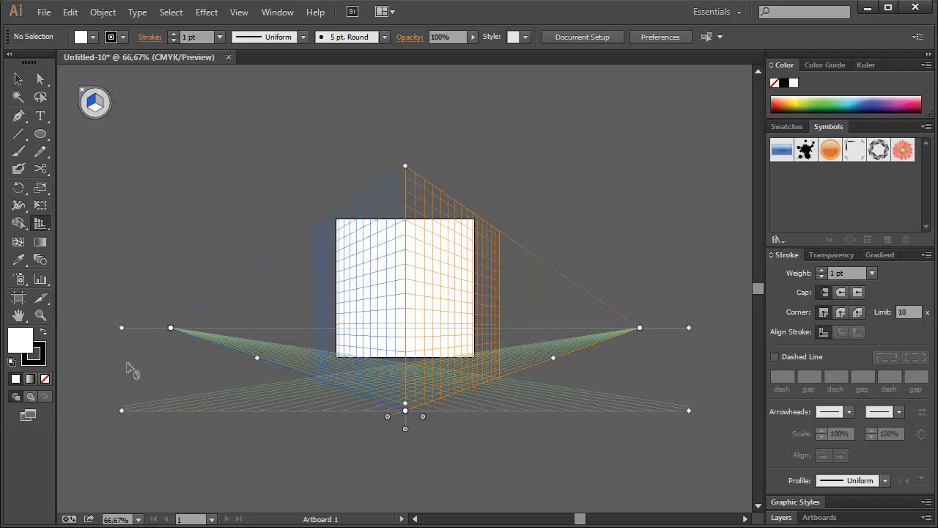
mouse_move(121, 327)
mouse_down()
mouse_move(126, 226)
mouse_move(121, 309)
mouse_up()
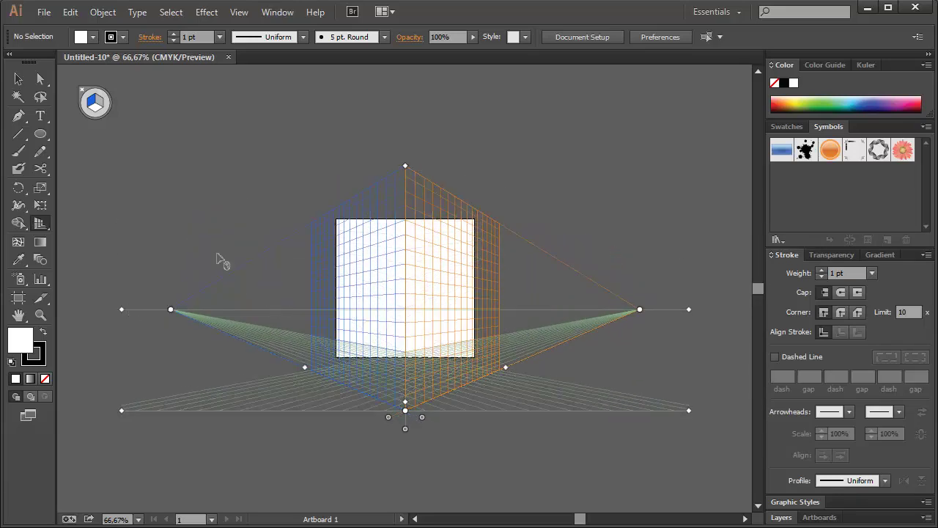
mouse_move(404, 167)
mouse_down()
mouse_move(409, 94)
mouse_move(404, 272)
mouse_move(406, 142)
mouse_up()
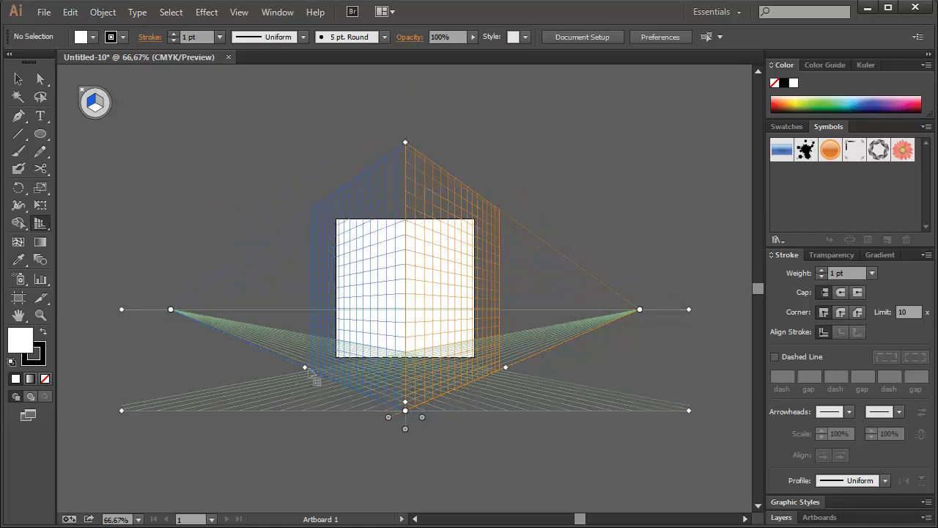
mouse_move(307, 371)
mouse_down()
mouse_move(161, 317)
mouse_move(246, 310)
mouse_move(161, 309)
mouse_up()
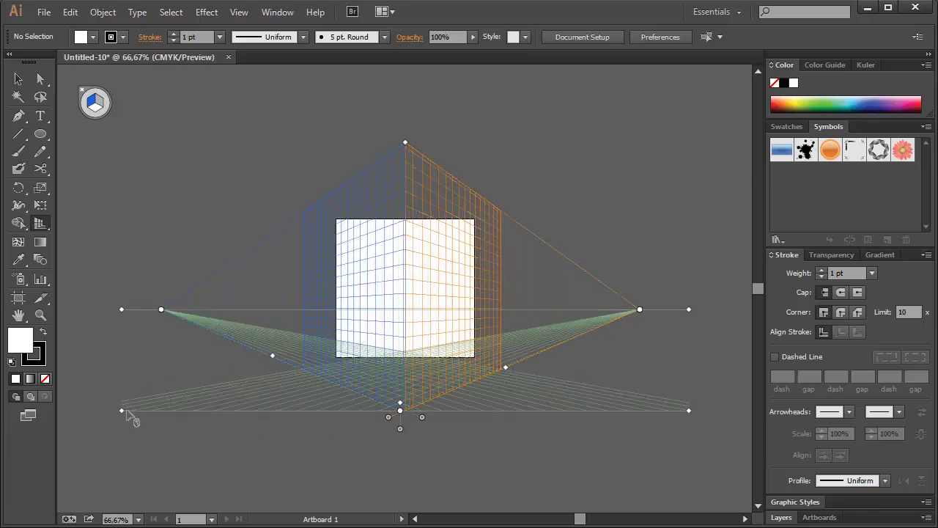
mouse_move(126, 412)
mouse_down()
mouse_move(111, 384)
mouse_move(123, 394)
mouse_up()
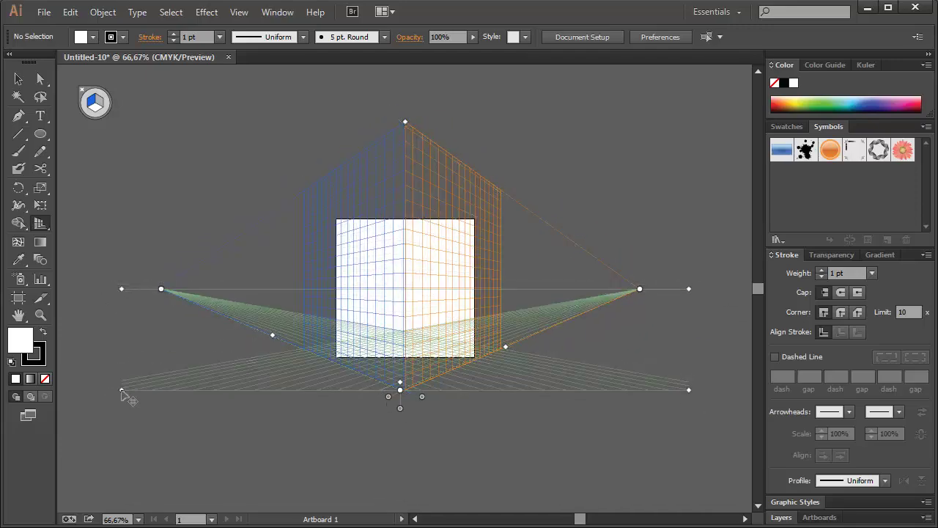
- Drag the grid's origin and ground-plane handles to fine-tune its position and ground height
drag(389, 400, 357, 400)
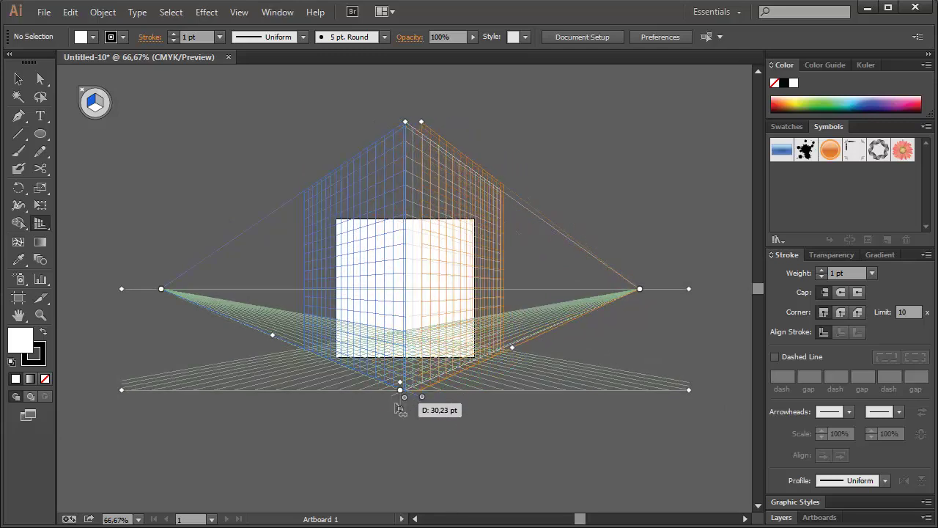
drag(357, 400, 400, 409)
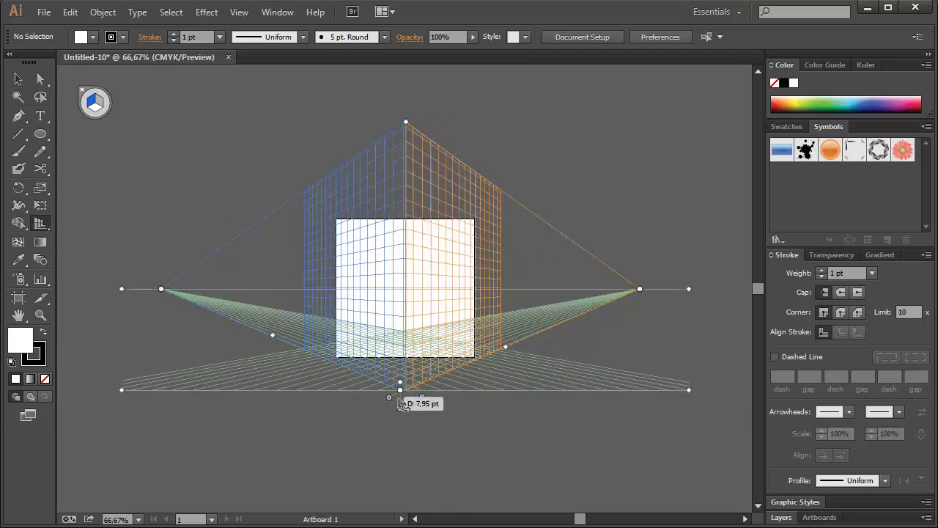
mouse_move(396, 402)
mouse_down()
mouse_move(399, 412)
mouse_move(409, 393)
mouse_up()
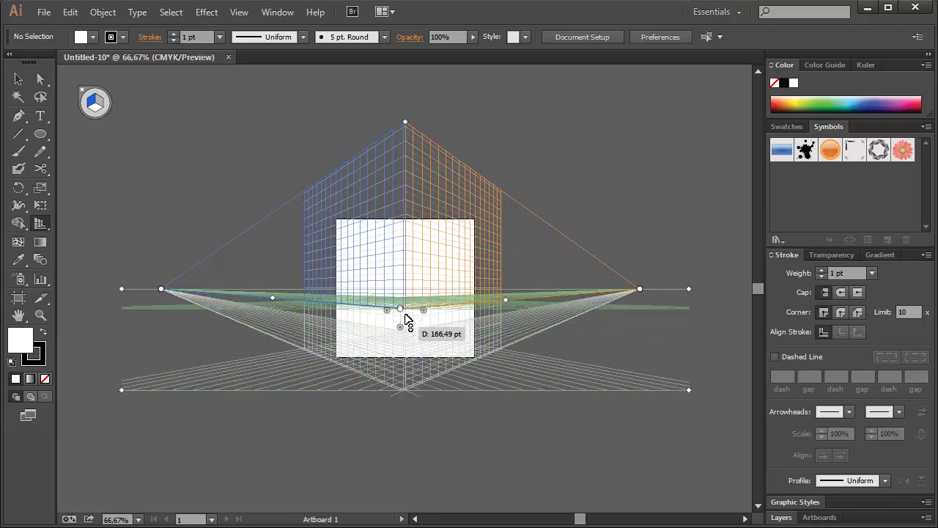
drag(409, 394, 401, 396)
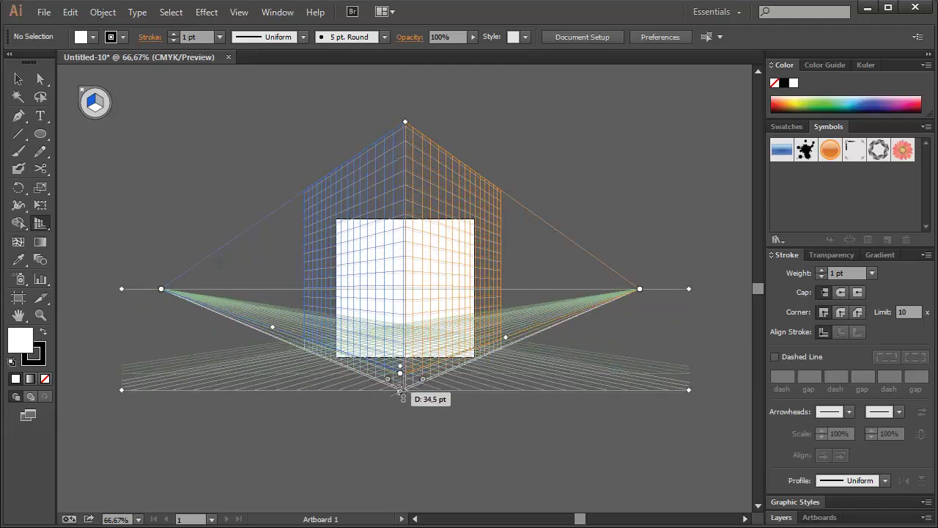
key(v)
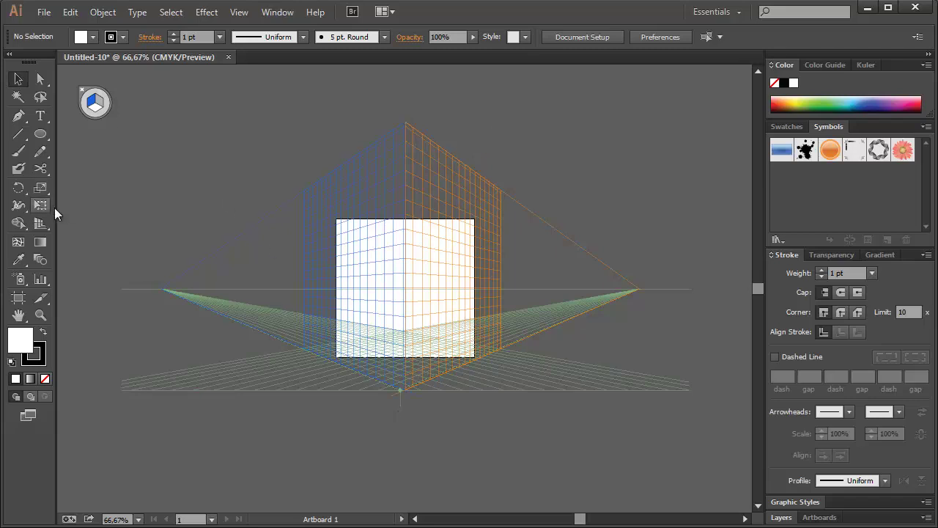
- Open the Perspective Grid Options and cancel them without changes
click(40, 224)
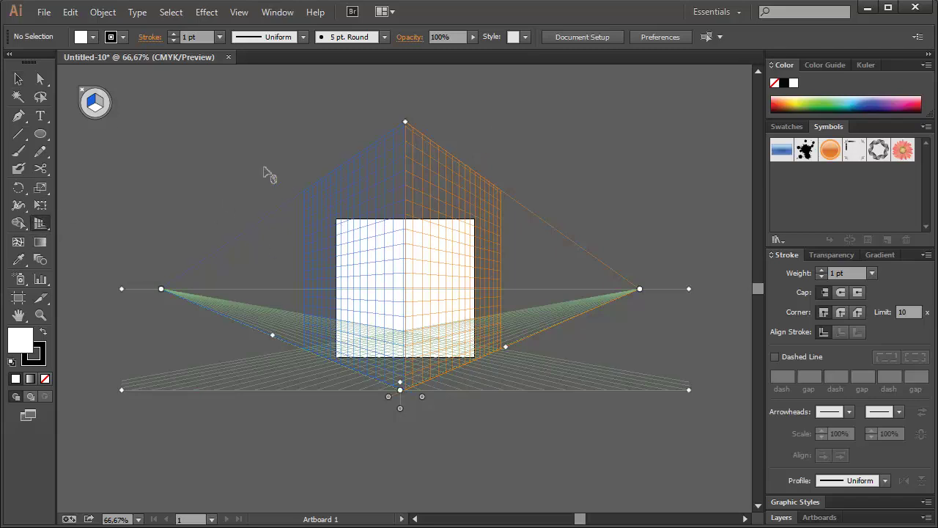
click(18, 79)
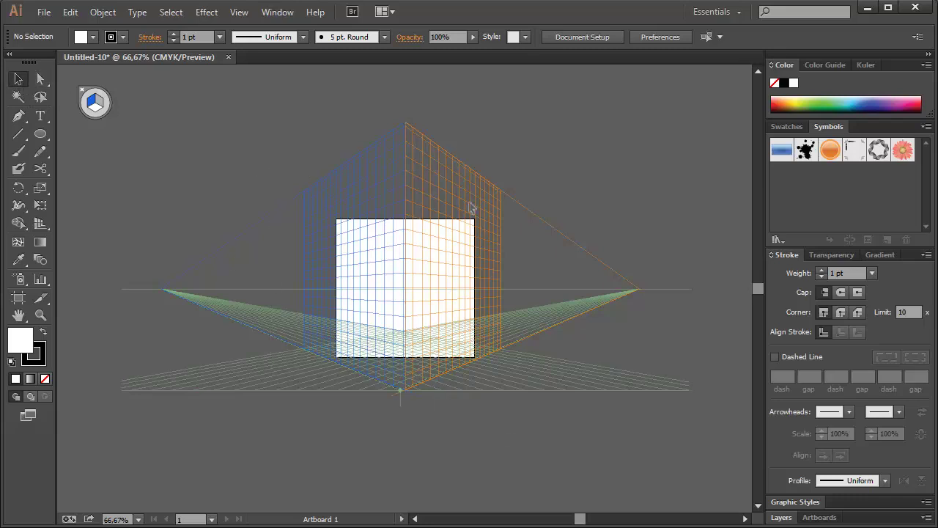
double_click(41, 223)
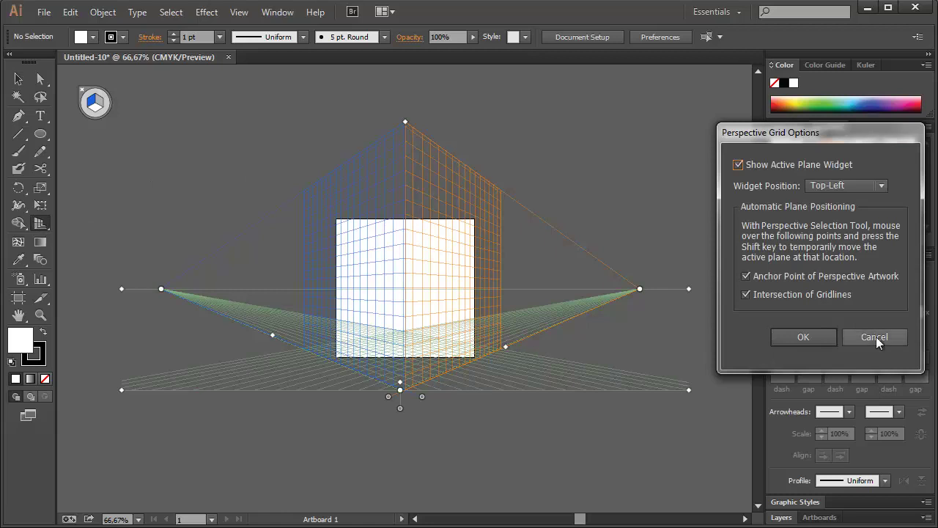
click(875, 336)
- Drag the grid's top vertical-extent handle down to shorten the vertical planes
drag(41, 223, 86, 226)
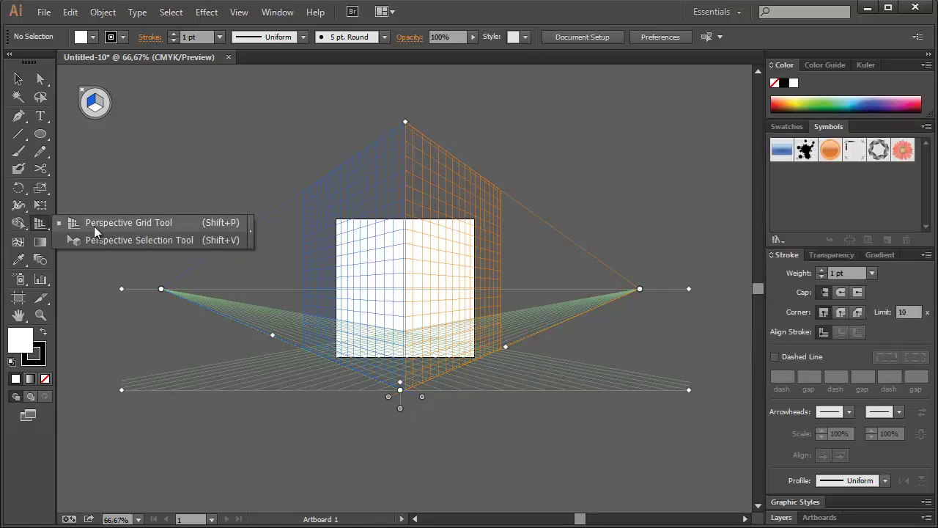
click(94, 225)
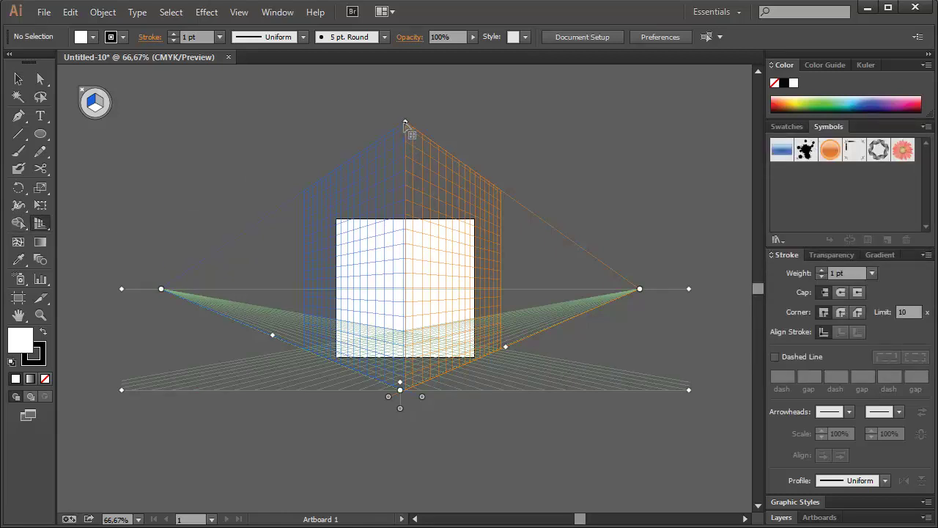
drag(404, 124, 406, 144)
click(277, 12)
click(277, 12)
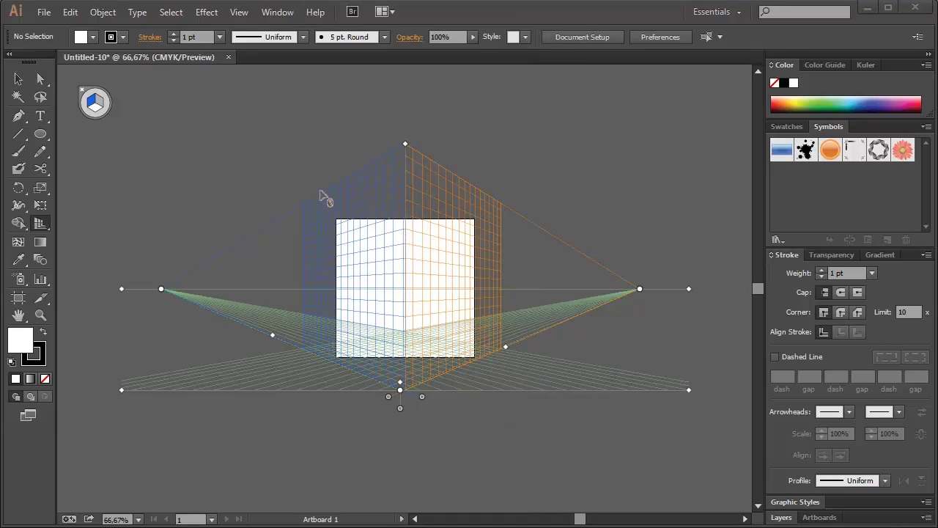
- Try the One Point and Three Point grids, then return to 2P-Normal View
click(239, 13)
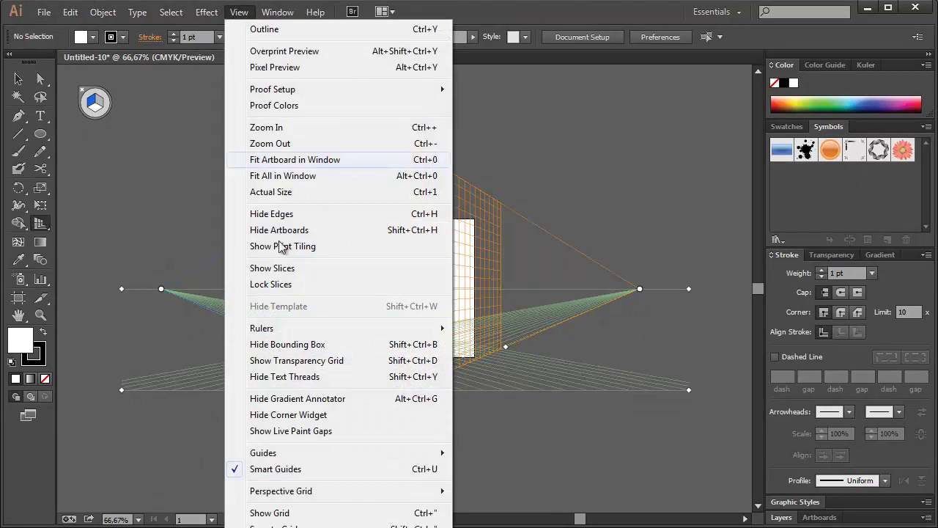
mouse_move(281, 491)
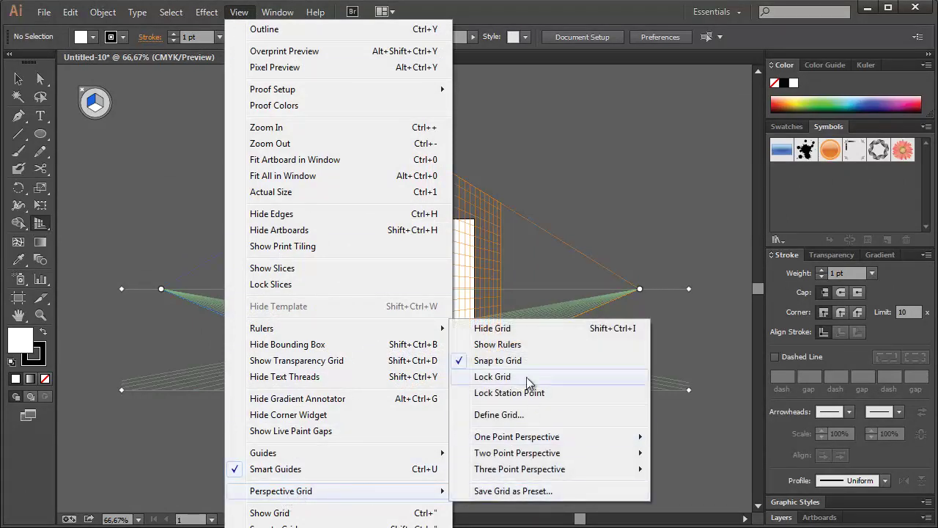
mouse_move(517, 437)
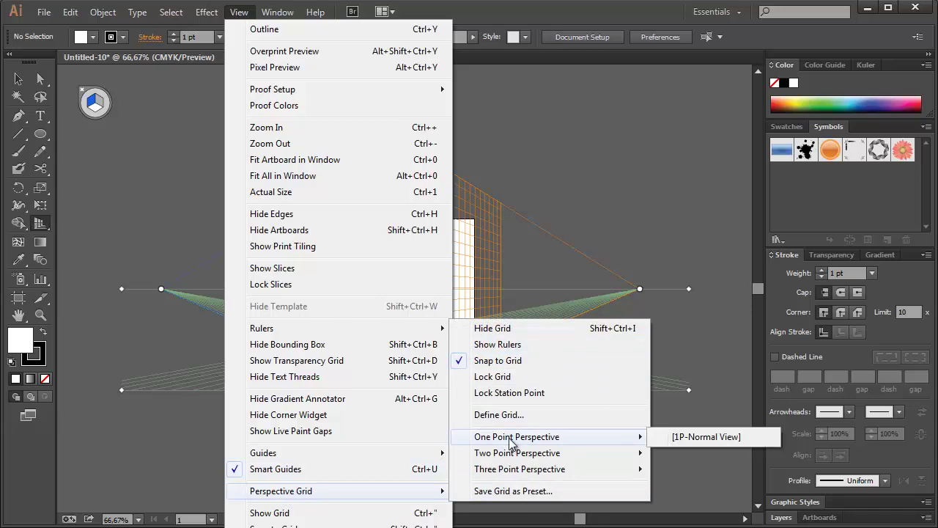
click(726, 437)
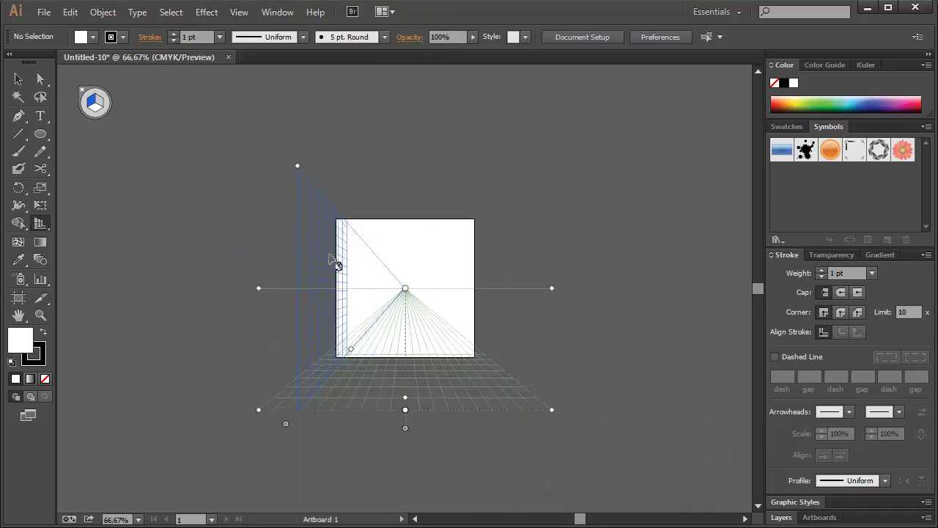
click(239, 12)
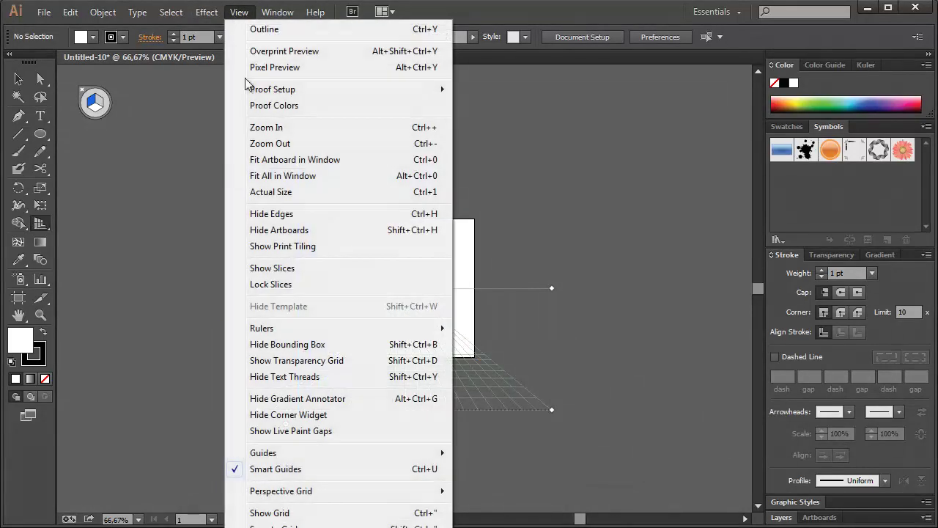
mouse_move(520, 470)
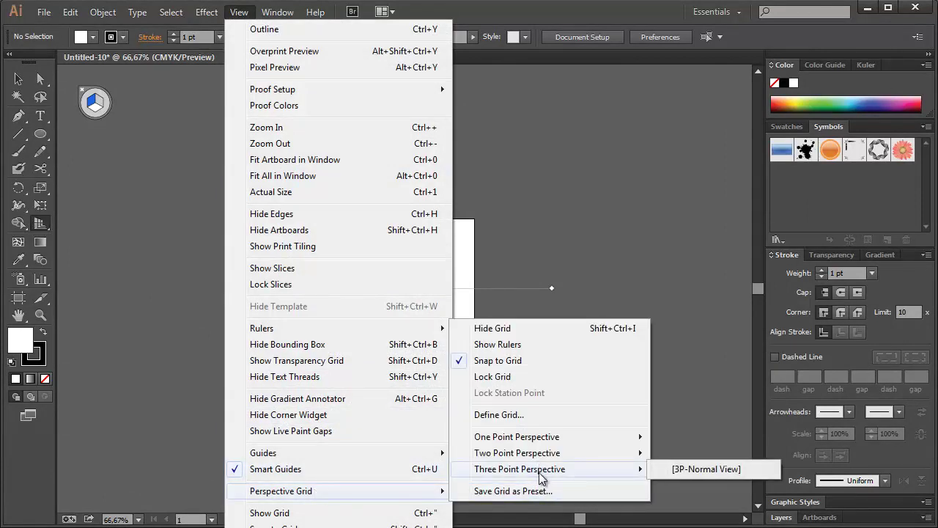
click(718, 473)
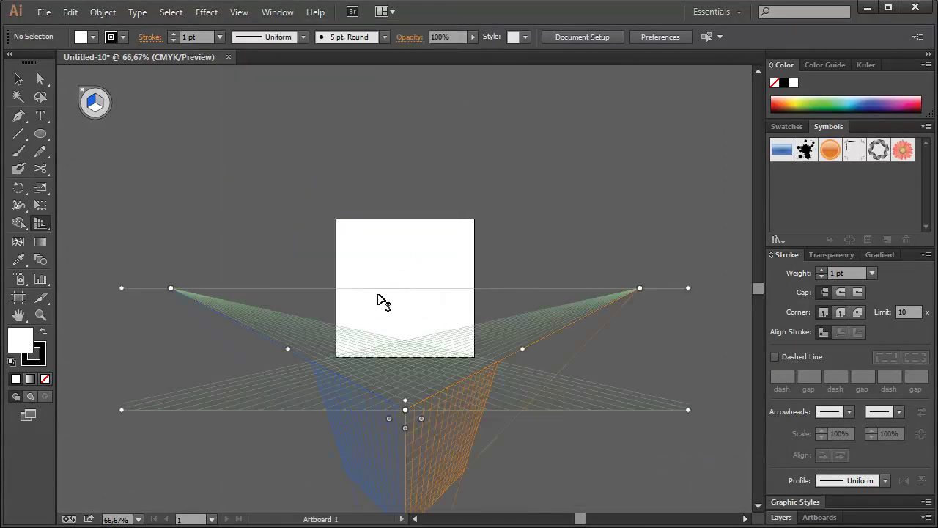
click(239, 12)
mouse_move(281, 491)
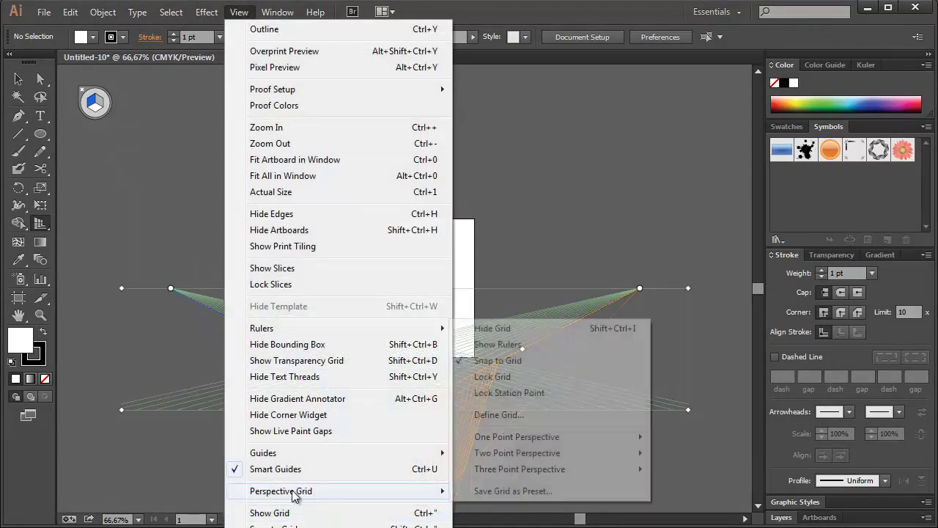
click(666, 452)
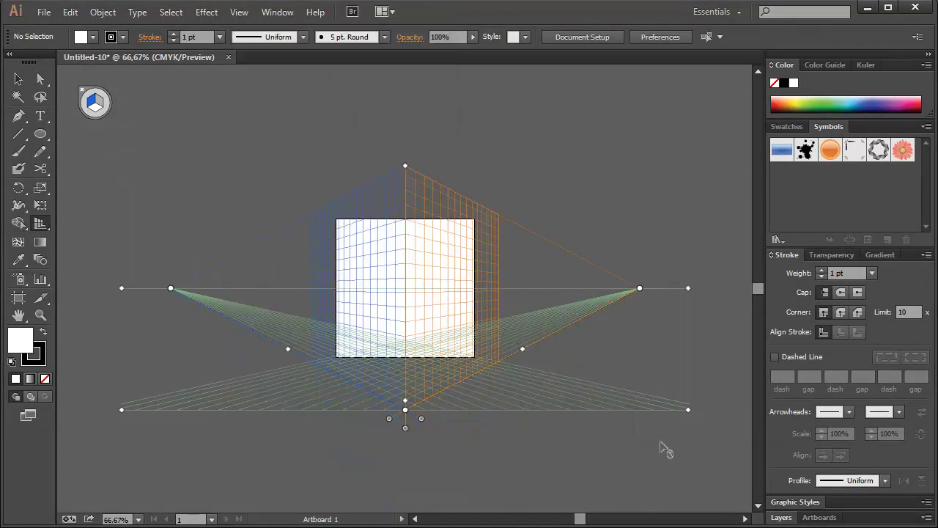
key(ctrl+1)
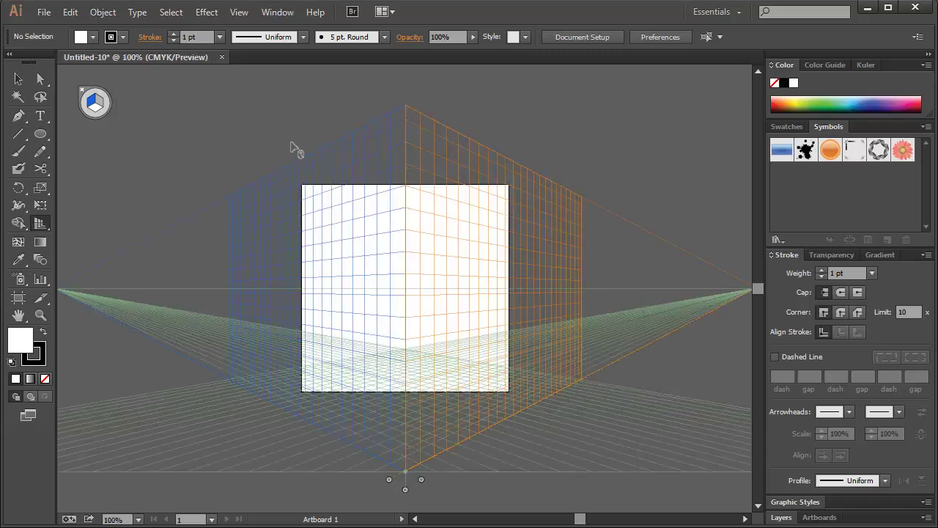
- Draw a rectangle on the grid's left plane near the artboard's top-left corner, viewed at 150%
drag(362, 206, 330, 199)
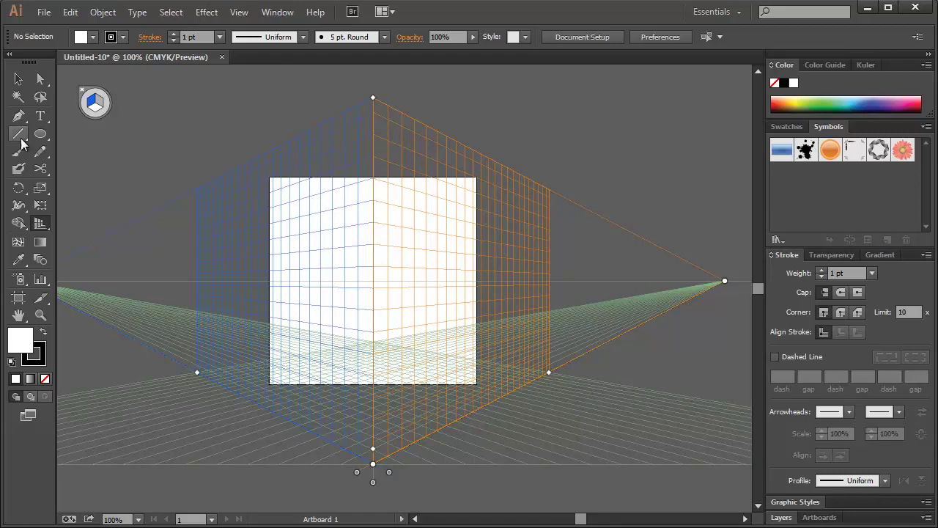
drag(43, 134, 99, 135)
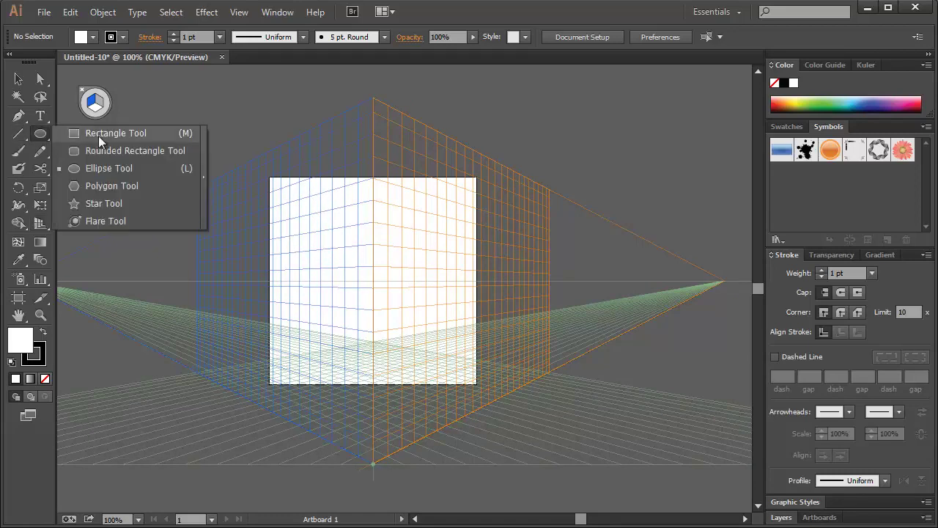
drag(93, 137, 100, 137)
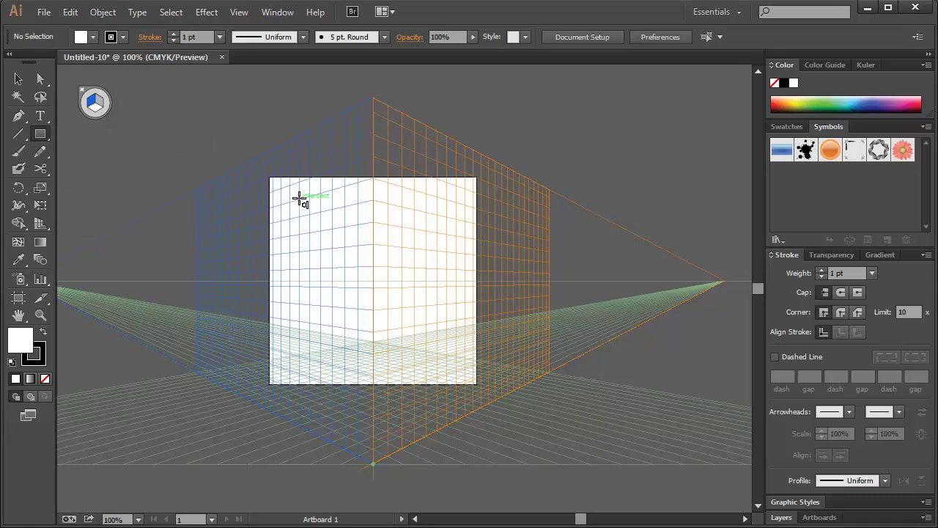
drag(257, 201, 355, 315)
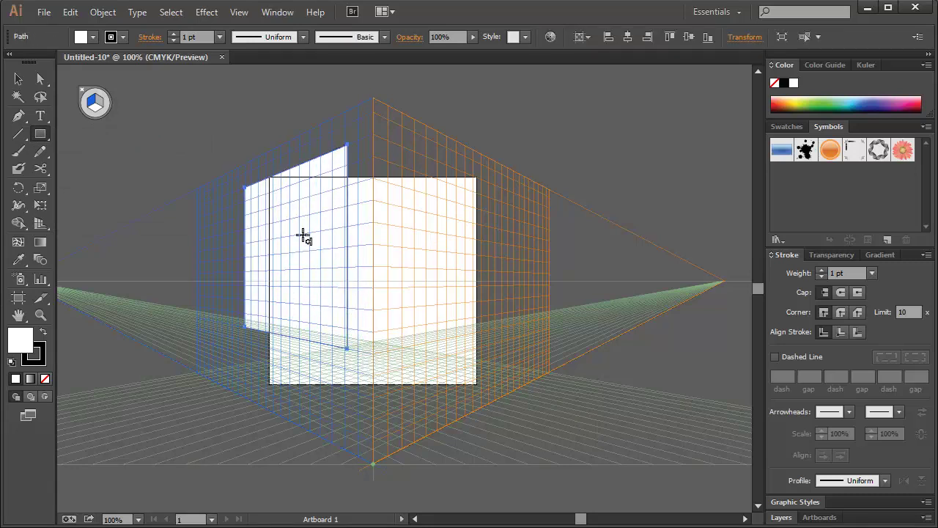
key(ctrl+plus)
drag(344, 252, 364, 275)
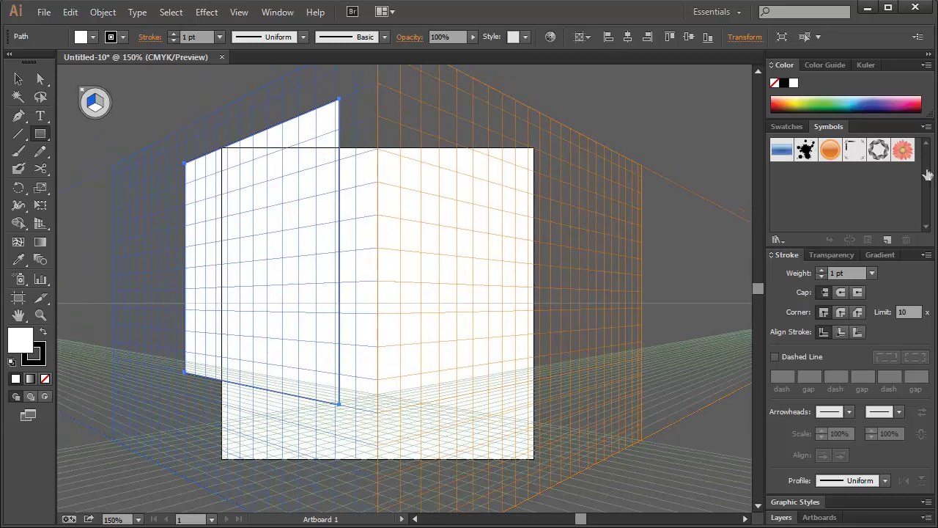
- Fill the rectangle green and draw a yellow ellipse over it on the left plane
click(787, 126)
click(817, 180)
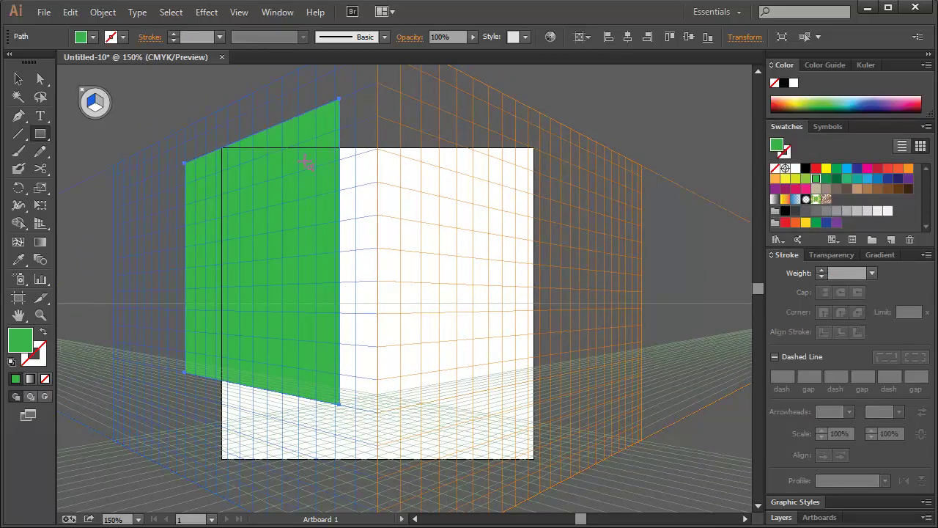
drag(40, 134, 117, 168)
drag(263, 242, 364, 369)
click(826, 168)
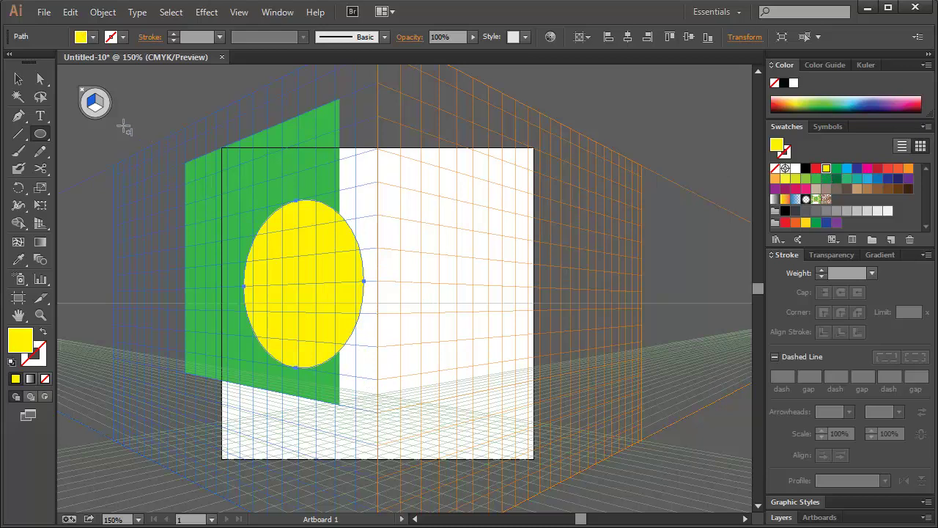
- Draw a dark green star left of the rectangle and zoom back out to 100%
drag(40, 134, 105, 197)
drag(157, 258, 178, 317)
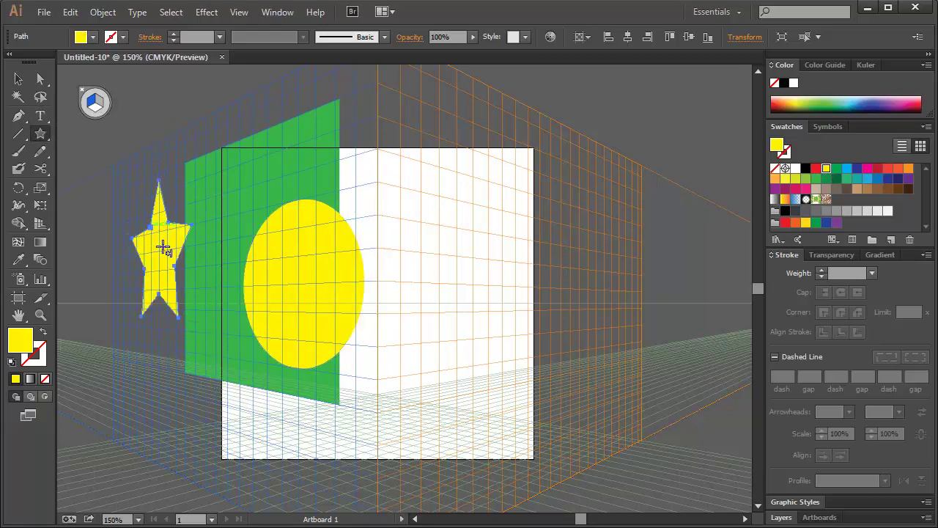
click(18, 78)
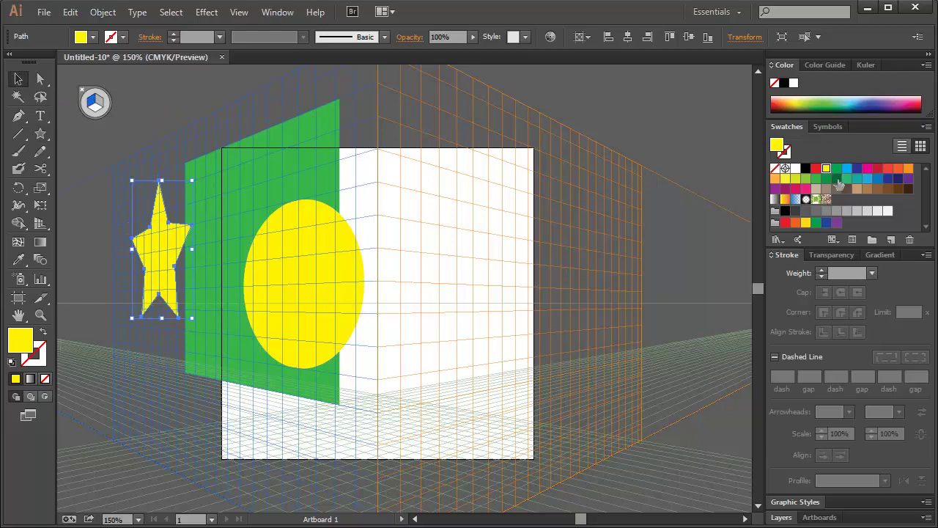
click(837, 180)
click(121, 93)
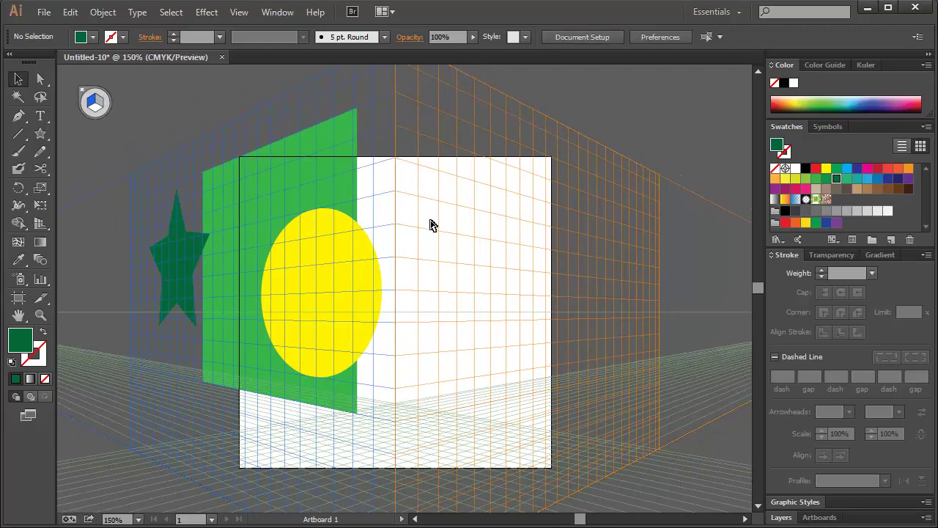
key(ctrl+minus)
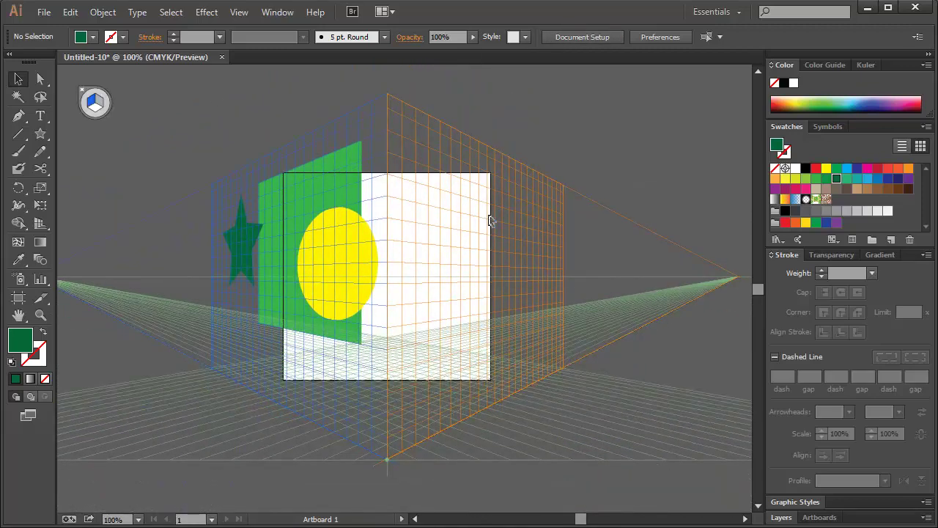